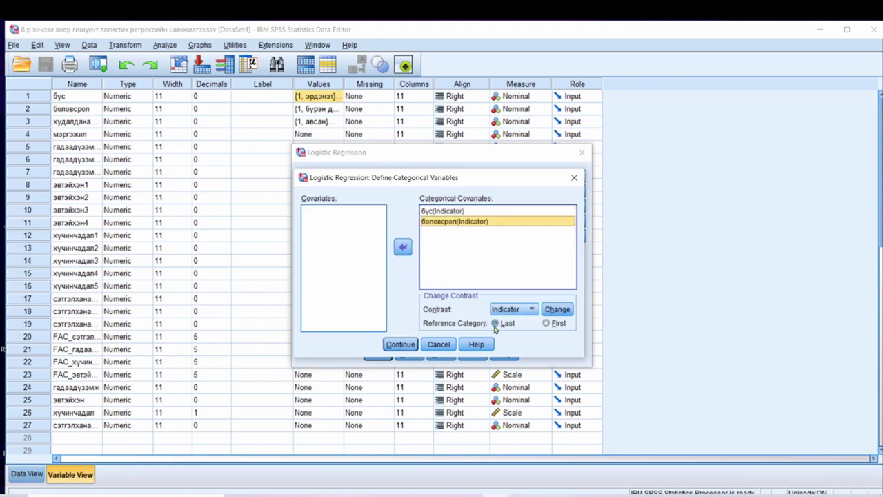
Step: Accept indicator contrasts for бүс and боловсрол with the last category as reference, and set the regression method to Backward: LR
{"action": "left_click", "coordinate": [409, 347]}
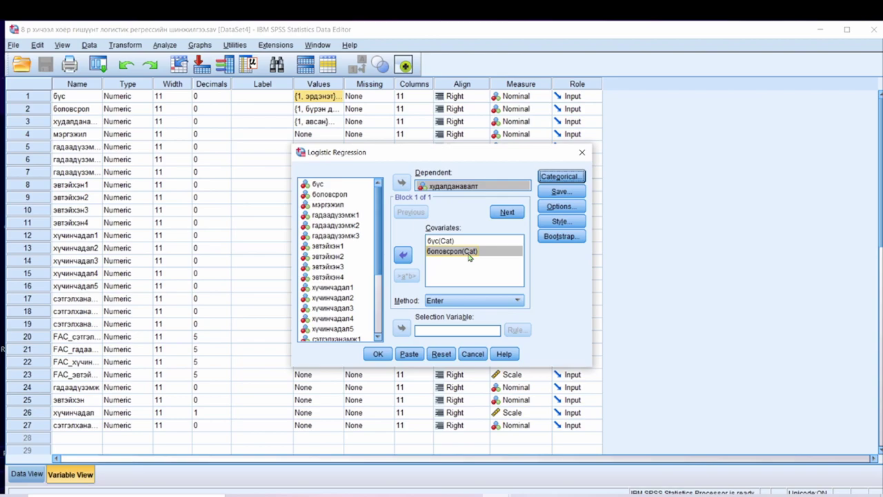
{"action": "left_click", "coordinate": [481, 302]}
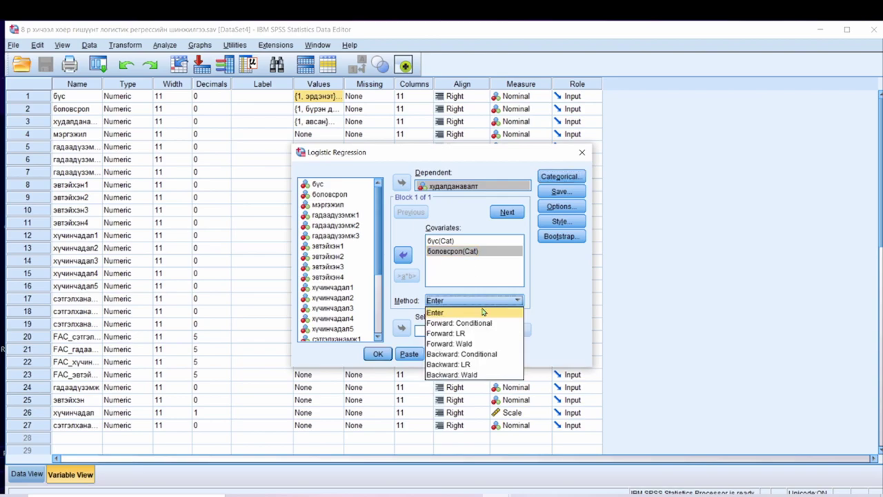
{"action": "left_click", "coordinate": [455, 364]}
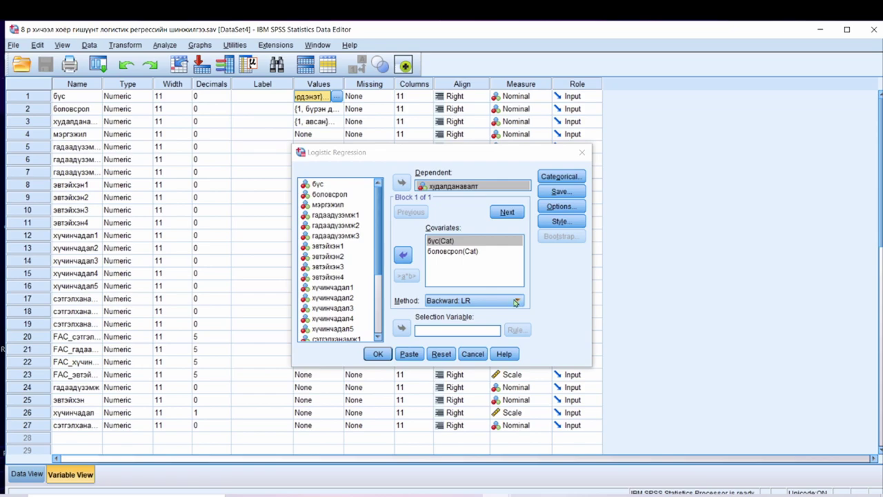
Step: Enable classification plots, Hosmer-Lemeshow goodness-of-fit and the 95% CI for exp(B), and run the logistic regression
{"action": "left_click", "coordinate": [560, 206]}
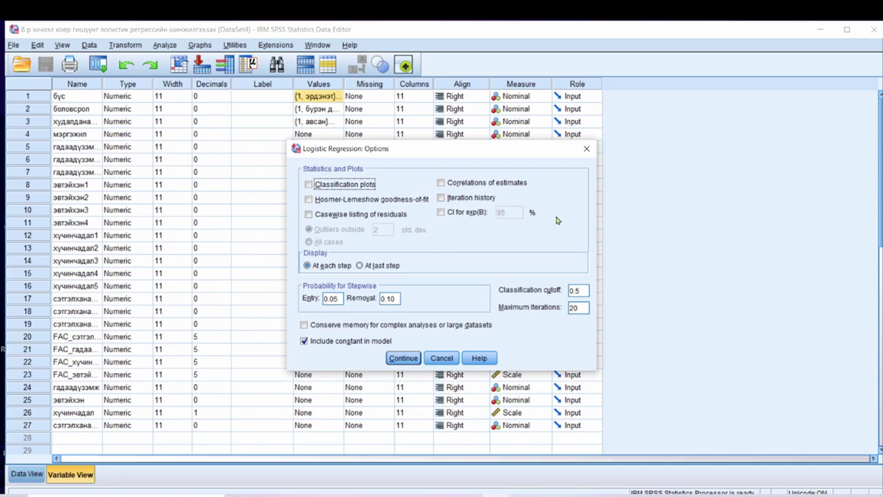
{"action": "left_click", "coordinate": [314, 187]}
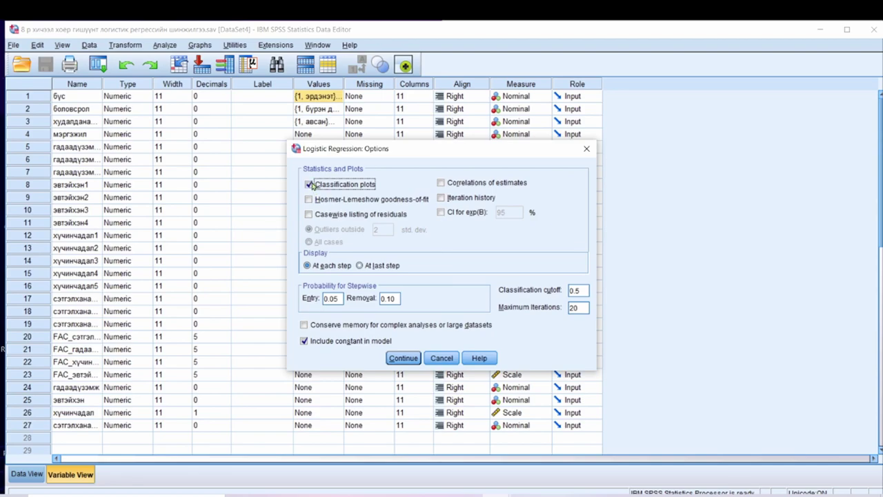
{"action": "left_click", "coordinate": [312, 200]}
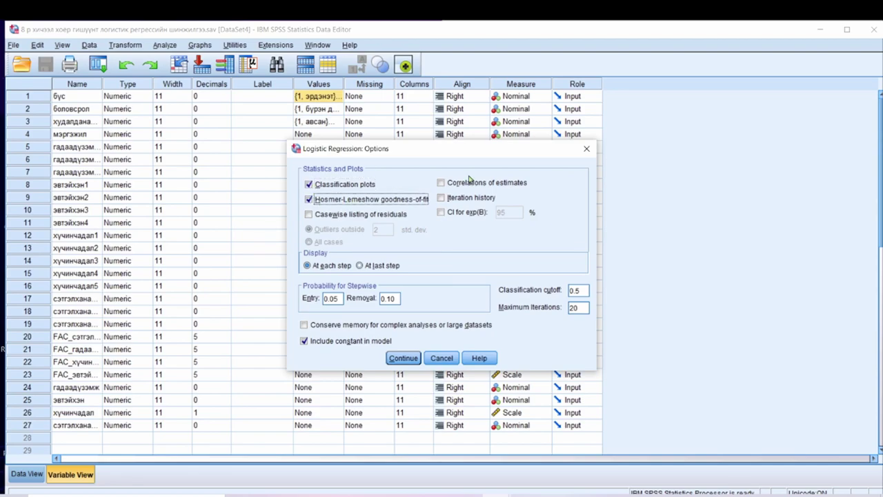
{"action": "left_click", "coordinate": [446, 216]}
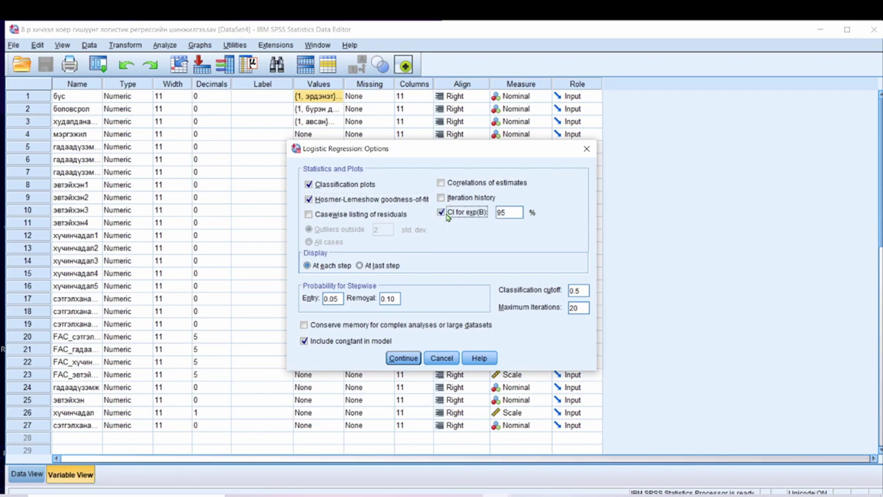
{"action": "left_click", "coordinate": [403, 358]}
{"action": "left_click", "coordinate": [375, 353]}
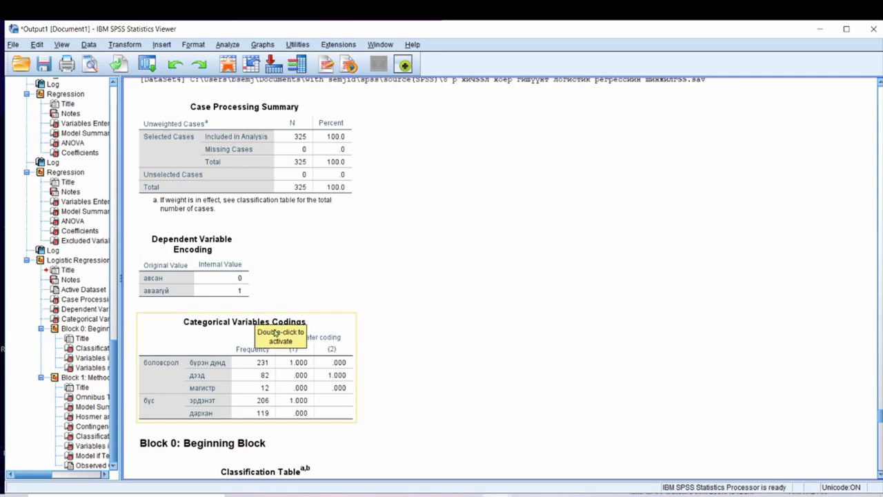
Step: Examine the categorical variable codings and the Block 0 classification and equation tables in the logistic regression output
{"action": "scroll", "coordinate": [269, 316], "scroll_direction": "down", "scroll_amount": 3}
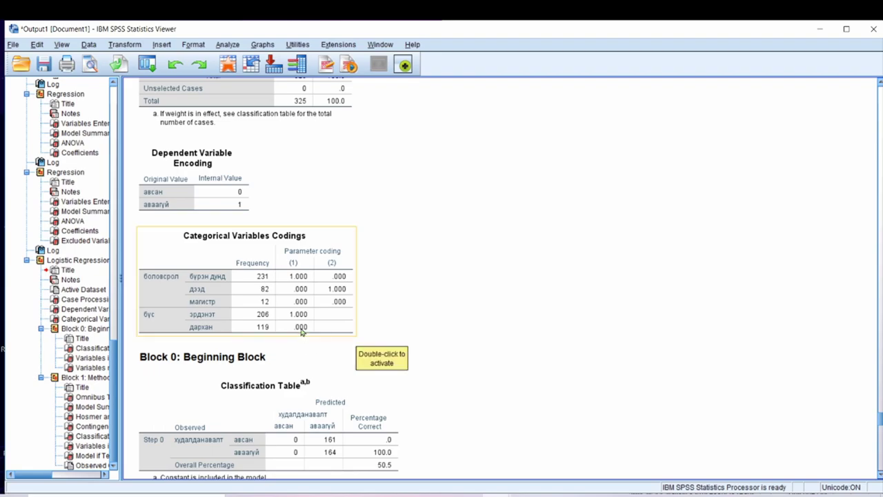
{"action": "scroll", "coordinate": [302, 332], "scroll_direction": "down", "scroll_amount": 3}
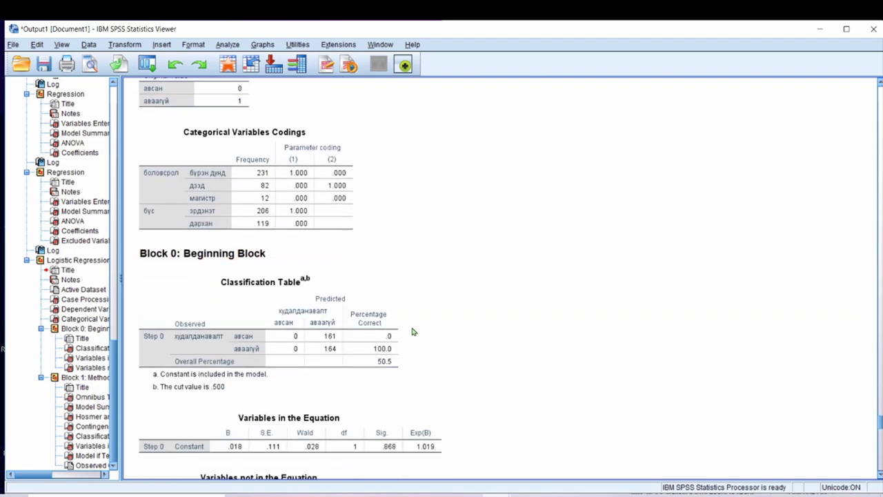
{"action": "scroll", "coordinate": [412, 332], "scroll_direction": "down", "scroll_amount": 2}
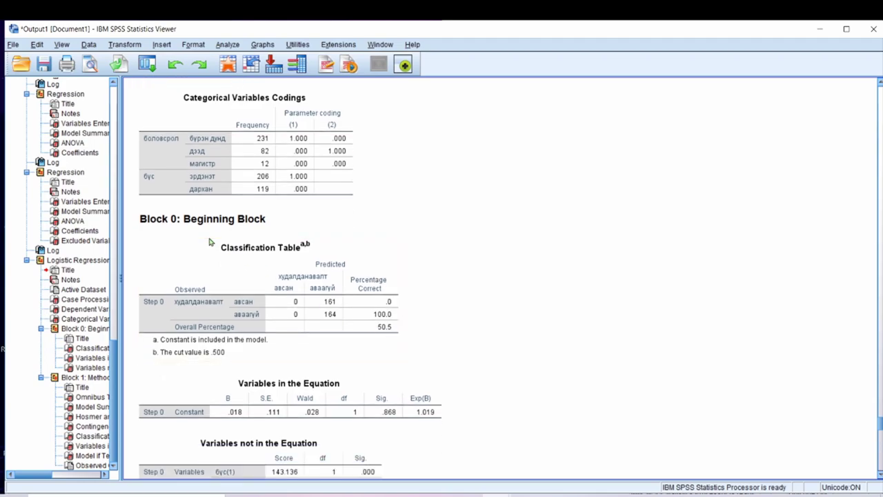
{"action": "scroll", "coordinate": [209, 245], "scroll_direction": "down", "scroll_amount": 1}
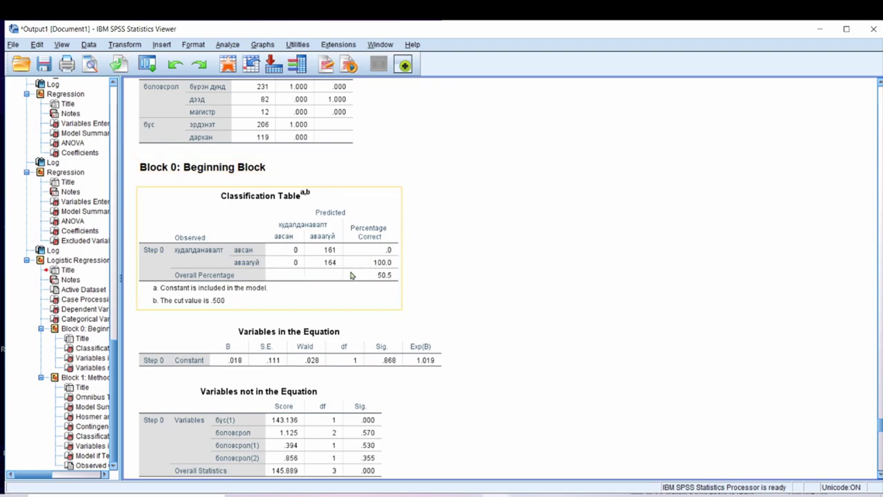
{"action": "scroll", "coordinate": [248, 270], "scroll_direction": "down", "scroll_amount": 1}
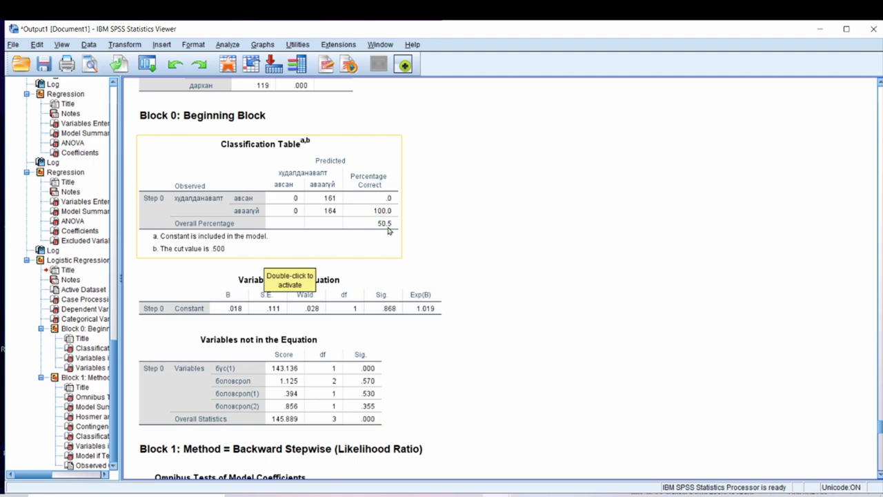
{"action": "scroll", "coordinate": [389, 232], "scroll_direction": "down", "scroll_amount": 1}
{"action": "scroll", "coordinate": [389, 233], "scroll_direction": "down", "scroll_amount": 1}
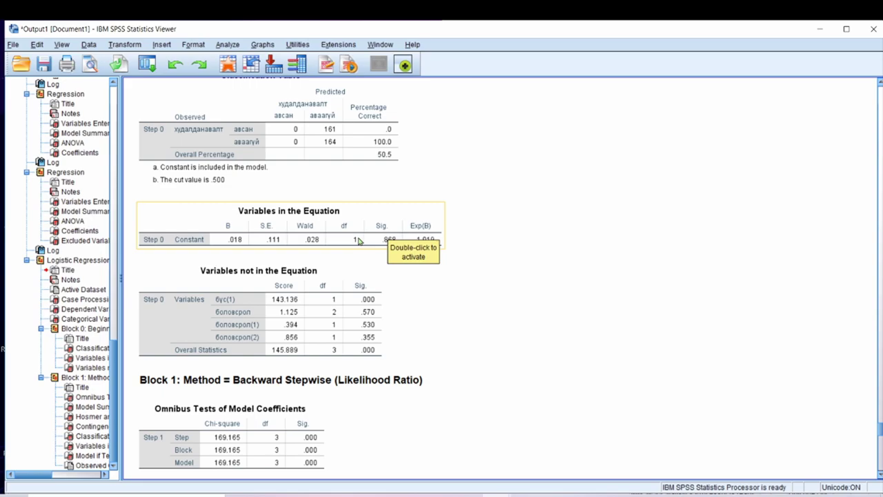
{"action": "scroll", "coordinate": [359, 241], "scroll_direction": "down", "scroll_amount": 1}
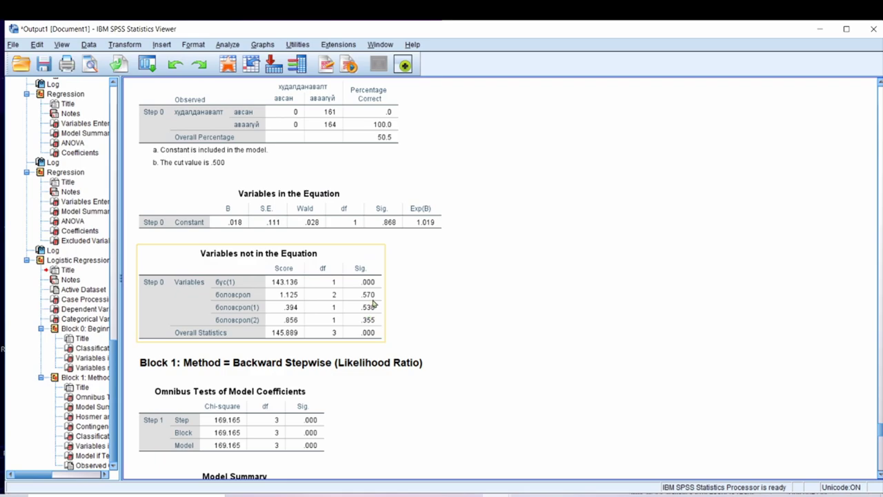
Step: Examine the Omnibus Tests of Model Coefficients under Block 1 for the model's chi-square and significance
{"action": "key", "text": "Down"}
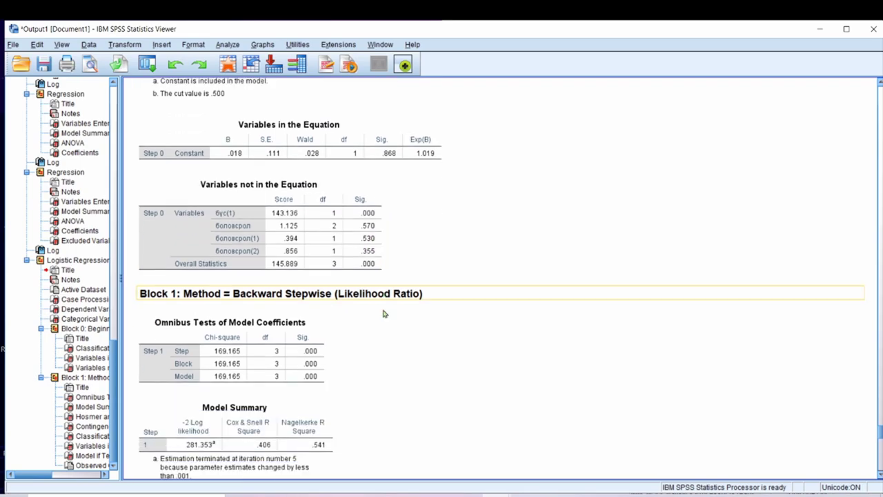
{"action": "left_click", "coordinate": [385, 314]}
{"action": "scroll", "coordinate": [385, 311], "scroll_direction": "down", "scroll_amount": 1}
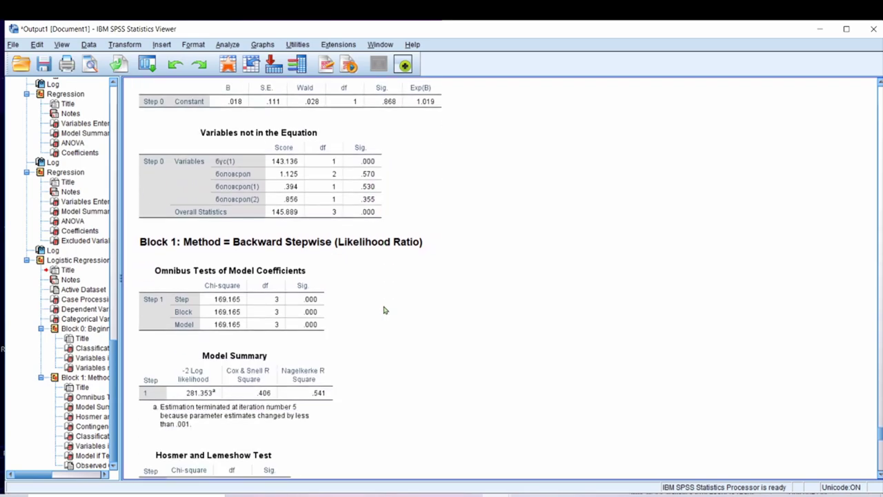
{"action": "left_click", "coordinate": [255, 279]}
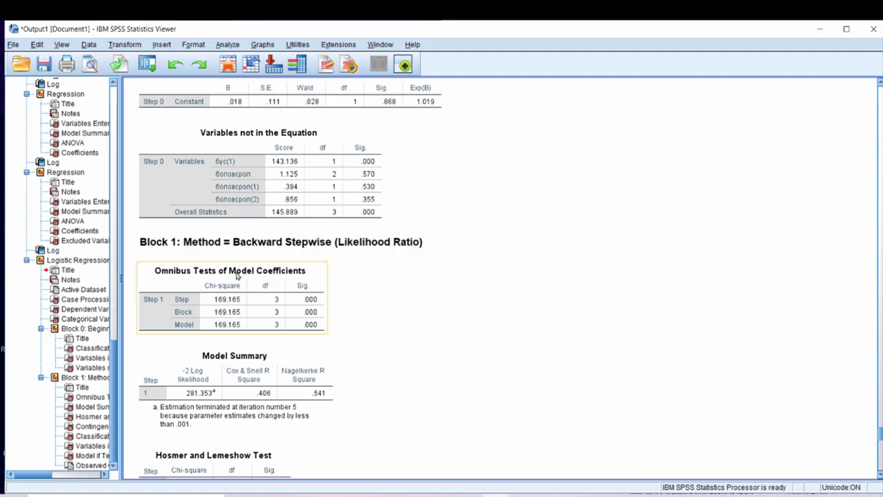
{"action": "left_click", "coordinate": [268, 242]}
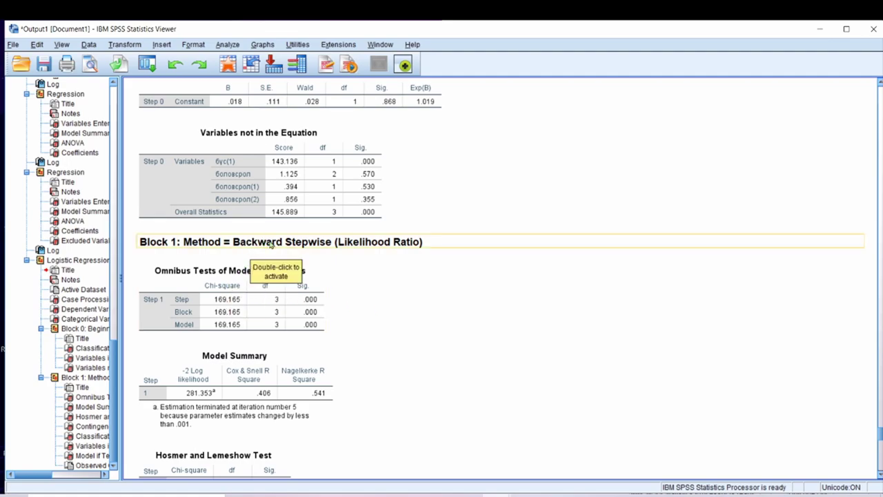
{"action": "left_click", "coordinate": [271, 256]}
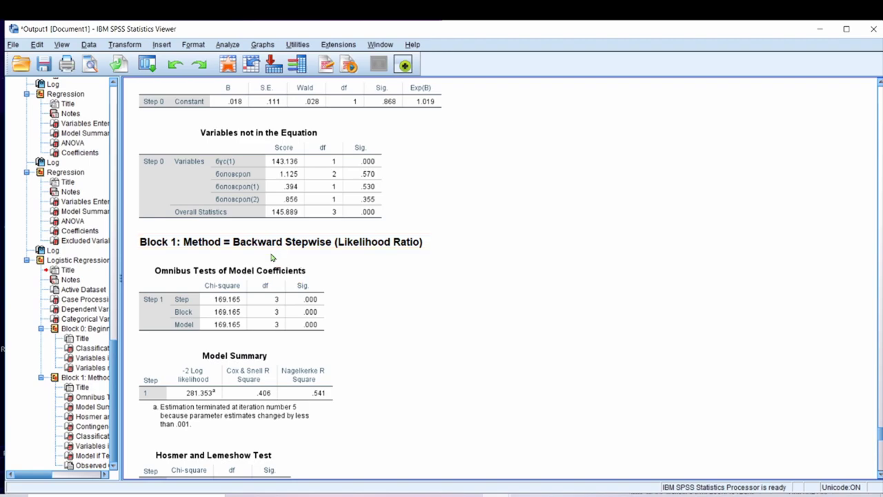
{"action": "left_click", "coordinate": [279, 289]}
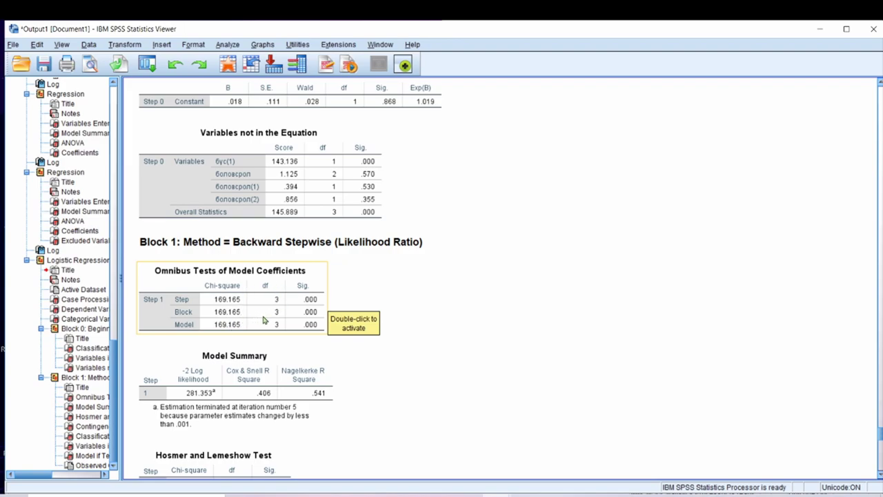
{"action": "scroll", "coordinate": [268, 315], "scroll_direction": "down", "scroll_amount": 1}
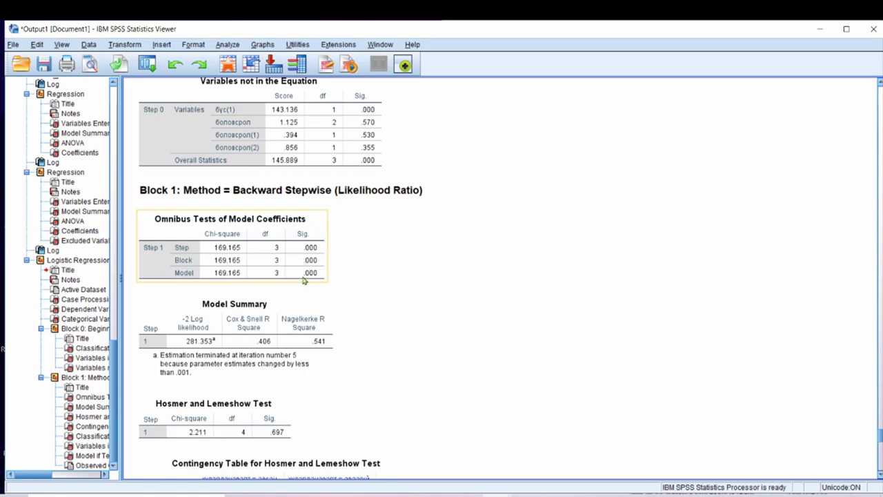
Step: Examine the Block 1 Model Summary for the -2 Log likelihood, Cox & Snell and Nagelkerke R Square
{"action": "scroll", "coordinate": [241, 352], "scroll_direction": "down", "scroll_amount": 2}
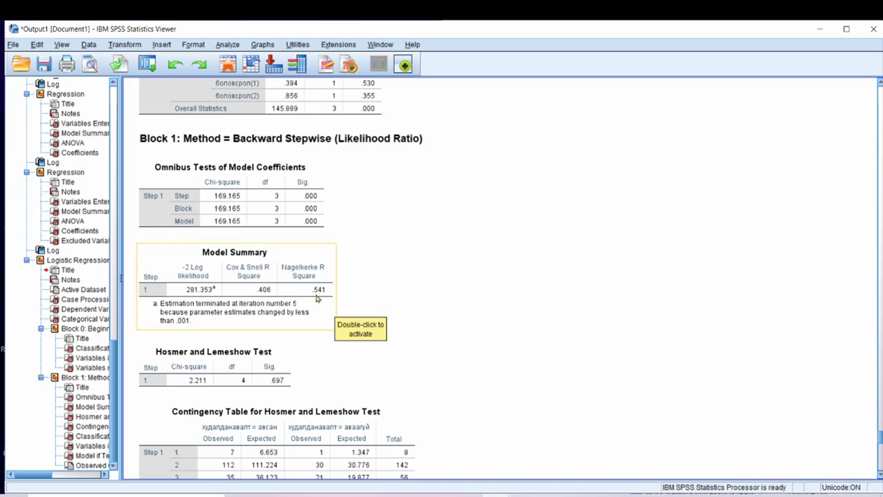
{"action": "left_click", "coordinate": [291, 270]}
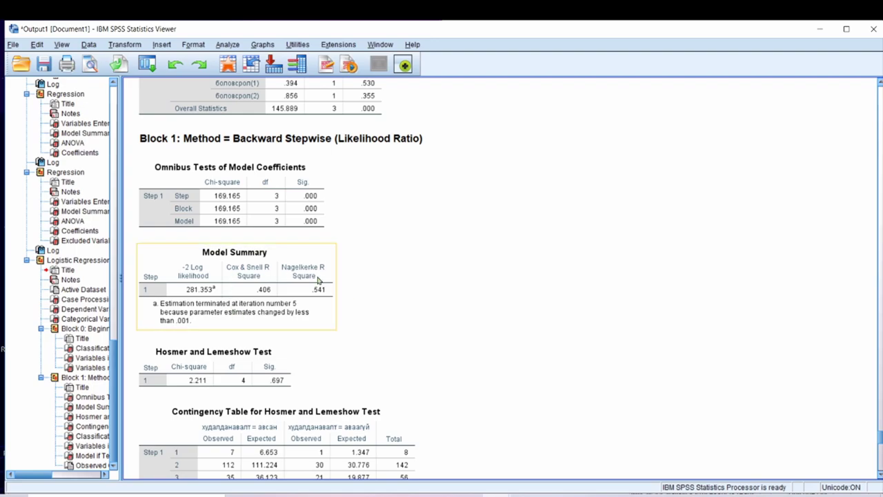
{"action": "left_click", "coordinate": [347, 314]}
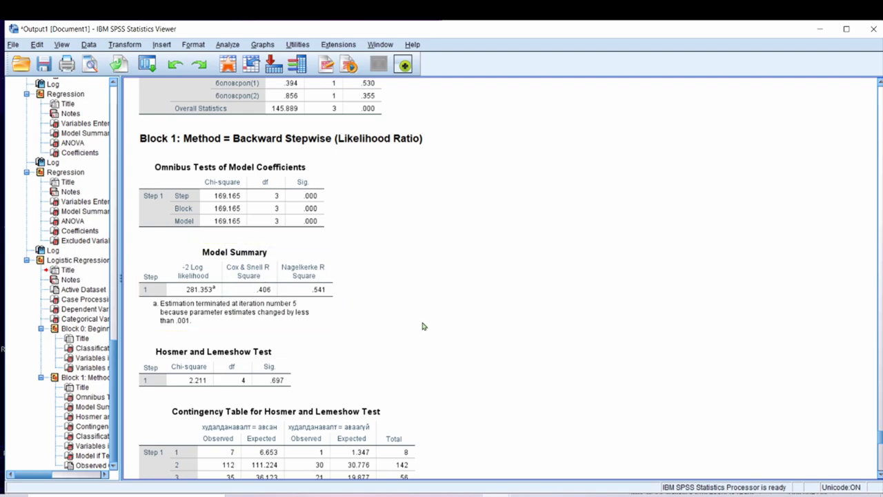
{"action": "left_click", "coordinate": [215, 250]}
{"action": "left_click", "coordinate": [365, 314]}
{"action": "left_click", "coordinate": [221, 269]}
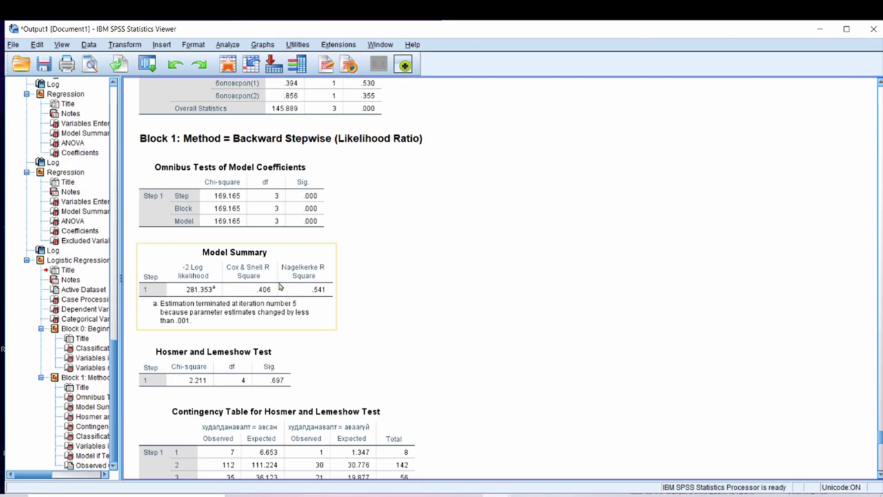
{"action": "left_click", "coordinate": [346, 326]}
Step: Select the Hosmer and Lemeshow Test table and check its chi-square, df and significance
{"action": "scroll", "coordinate": [338, 338], "scroll_direction": "down", "scroll_amount": 2}
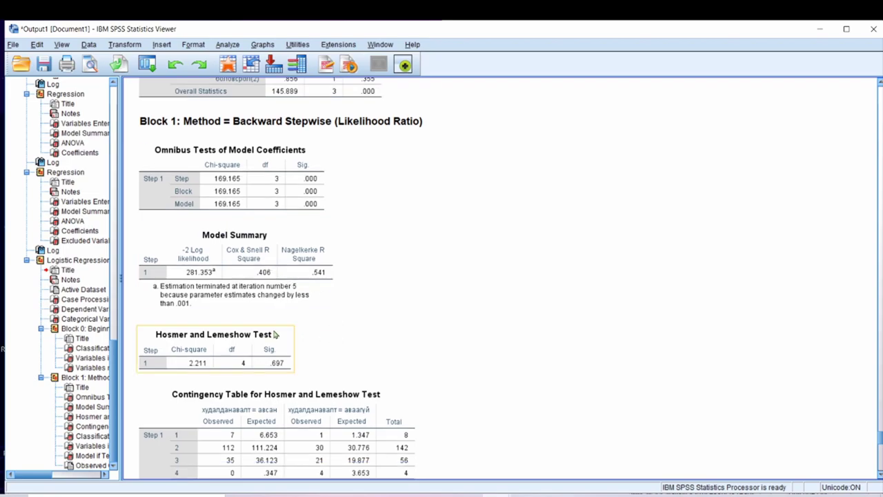
{"action": "left_click", "coordinate": [276, 278]}
{"action": "left_click", "coordinate": [276, 323]}
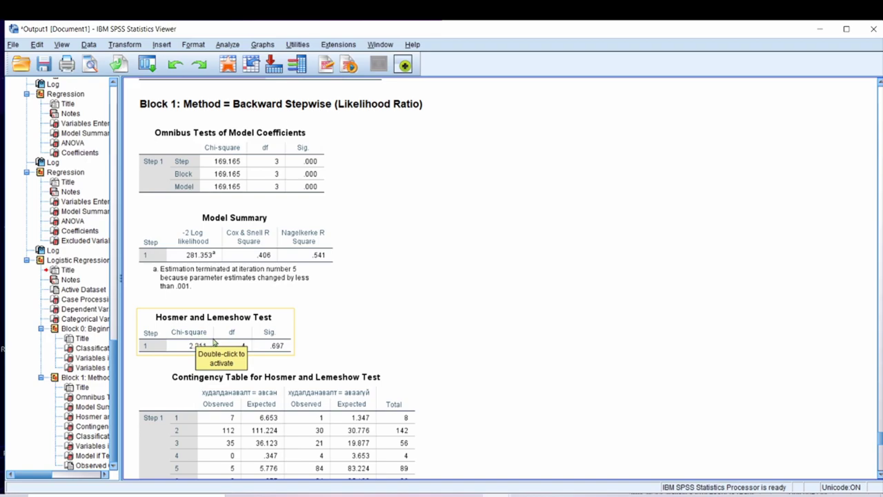
{"action": "left_click", "coordinate": [276, 334]}
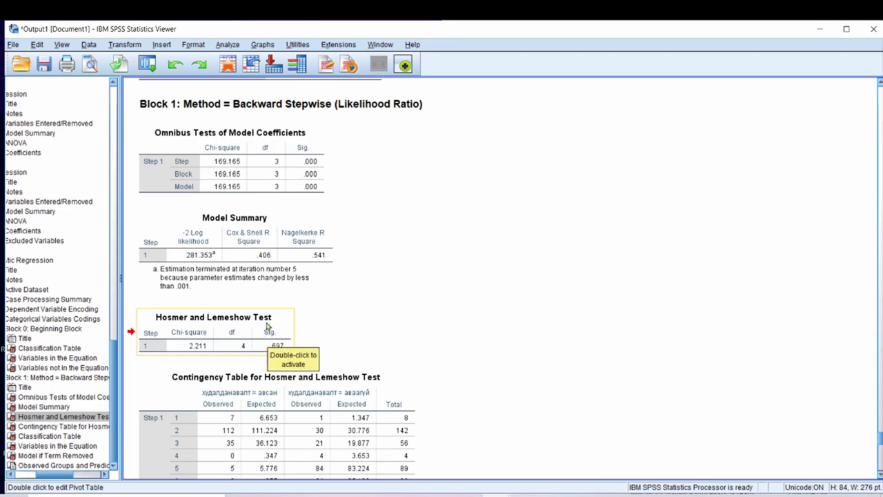
{"action": "left_click", "coordinate": [271, 358]}
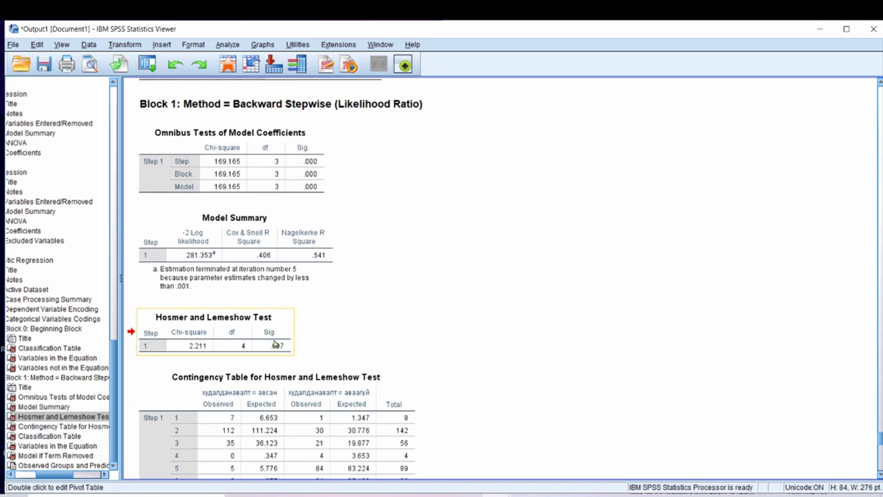
{"action": "left_click", "coordinate": [288, 357]}
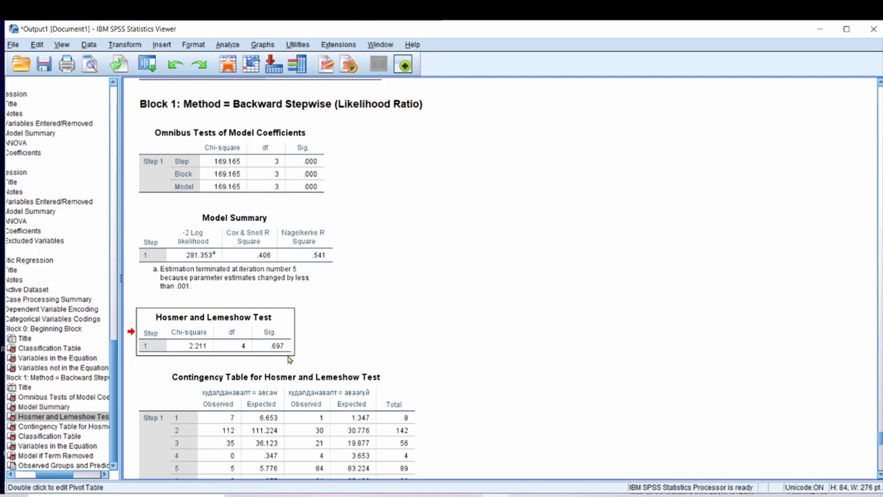
{"action": "left_click", "coordinate": [302, 341]}
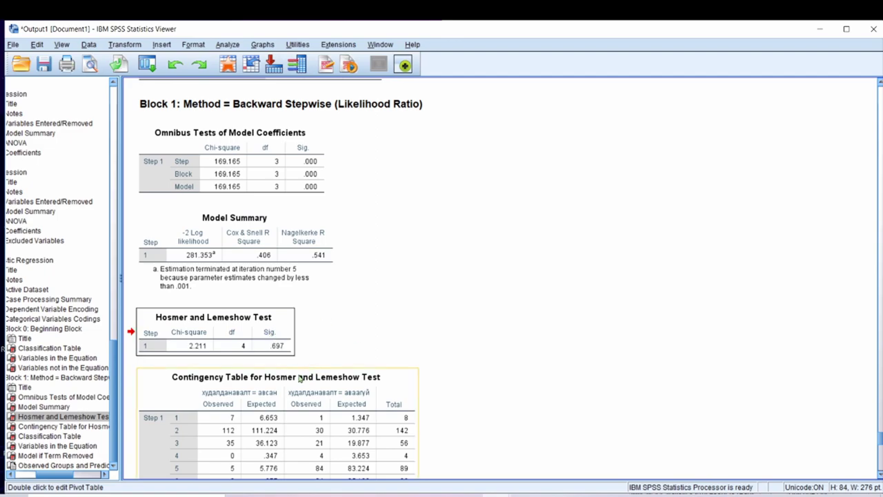
Step: Review the contingency table for the Hosmer and Lemeshow Test and the Block 1 classification table
{"action": "scroll", "coordinate": [300, 379], "scroll_direction": "down", "scroll_amount": 1}
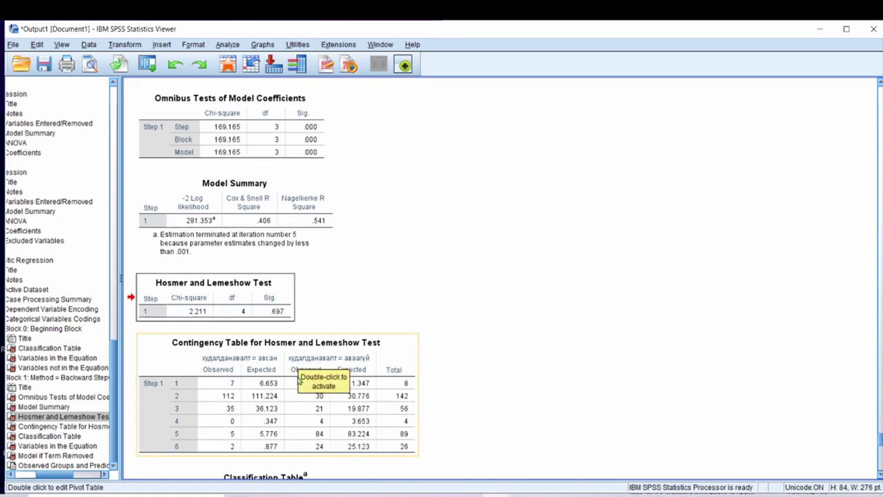
{"action": "scroll", "coordinate": [300, 379], "scroll_direction": "down", "scroll_amount": 3}
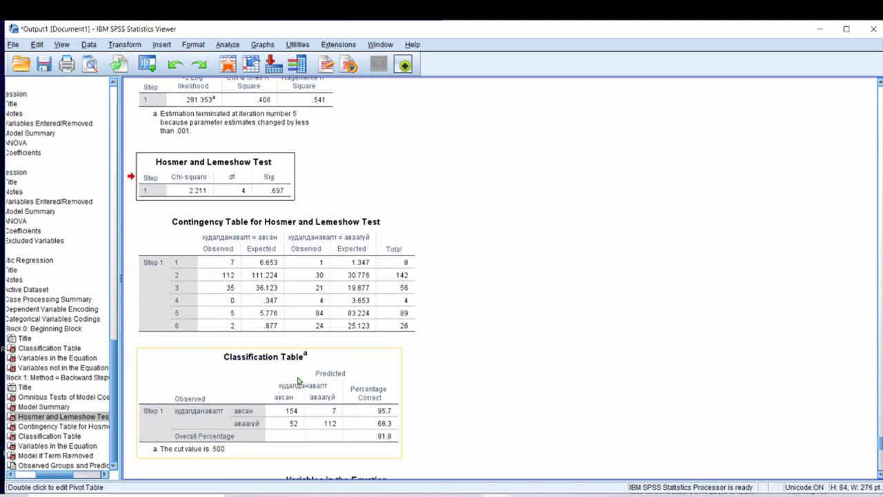
{"action": "scroll", "coordinate": [300, 379], "scroll_direction": "down", "scroll_amount": 1}
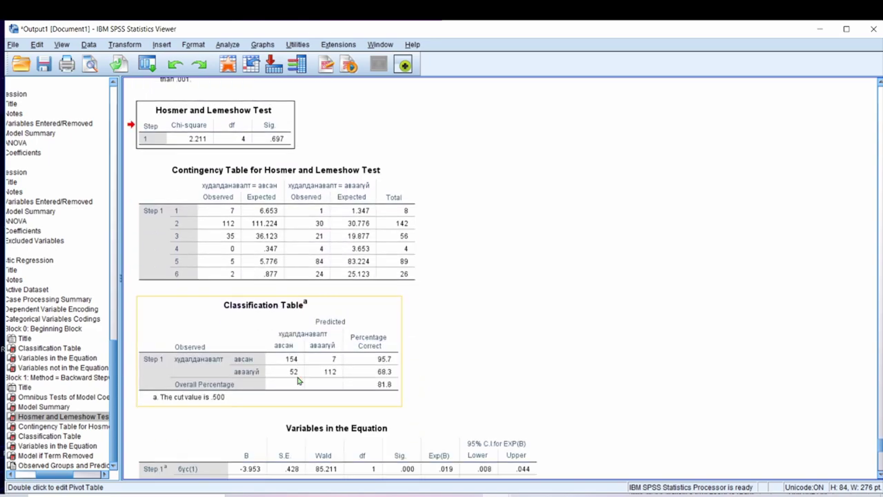
Step: Examine the Block 1 Variables in the Equation table for the coefficients, significance, Exp(B) and confidence intervals of бүс and боловсрол
{"action": "scroll", "coordinate": [300, 379], "scroll_direction": "down", "scroll_amount": 1}
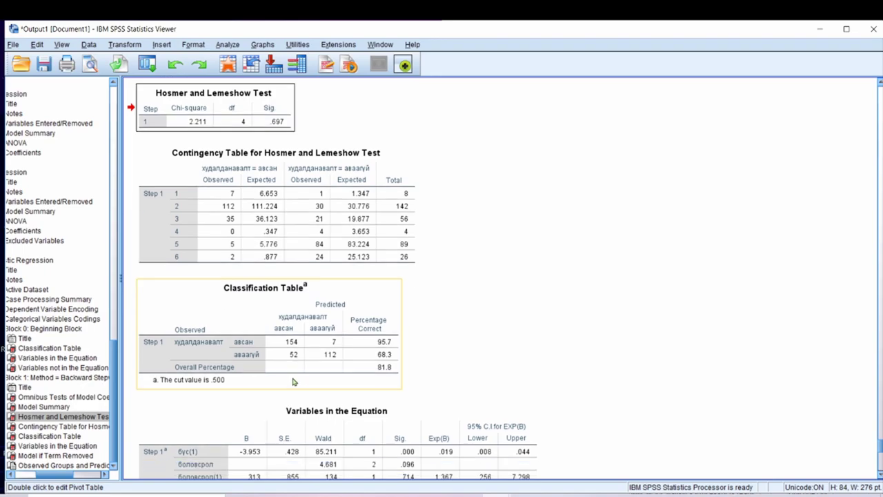
{"action": "scroll", "coordinate": [292, 382], "scroll_direction": "down", "scroll_amount": 1}
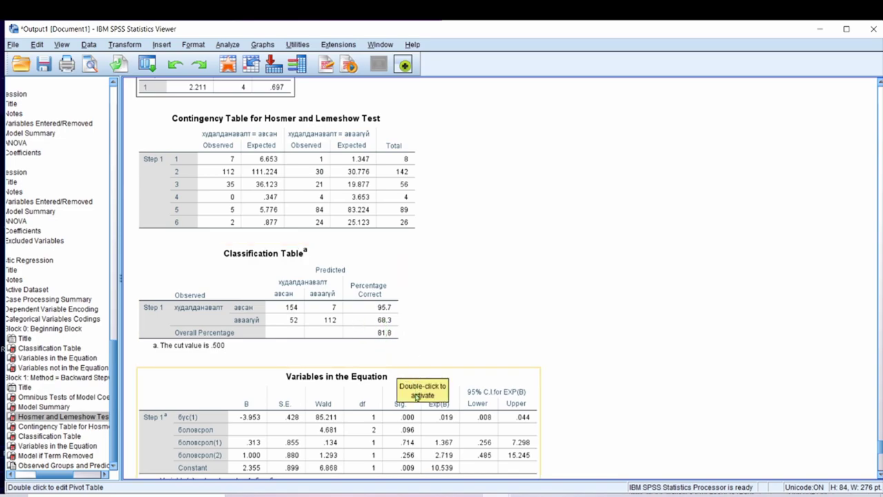
{"action": "scroll", "coordinate": [418, 399], "scroll_direction": "down", "scroll_amount": 1}
{"action": "scroll", "coordinate": [417, 399], "scroll_direction": "down", "scroll_amount": 3}
{"action": "scroll", "coordinate": [398, 387], "scroll_direction": "down", "scroll_amount": 1}
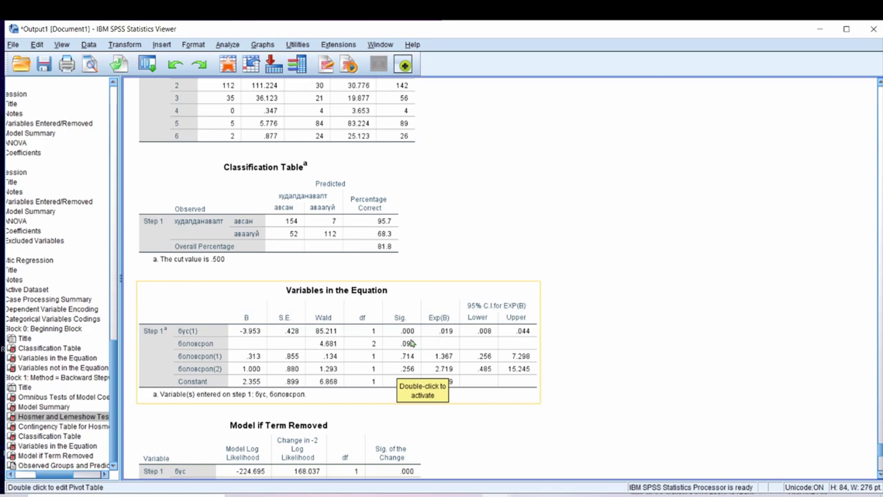
{"action": "scroll", "coordinate": [384, 298], "scroll_direction": "down", "scroll_amount": 1}
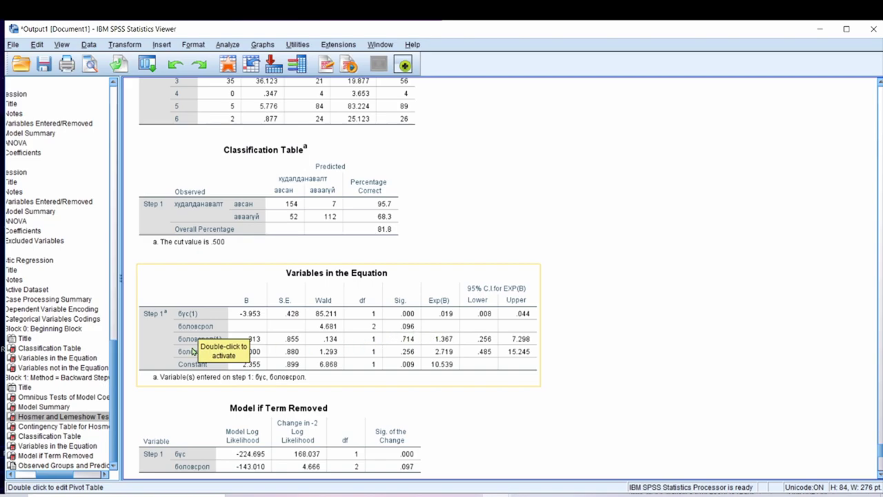
{"action": "left_click", "coordinate": [301, 342]}
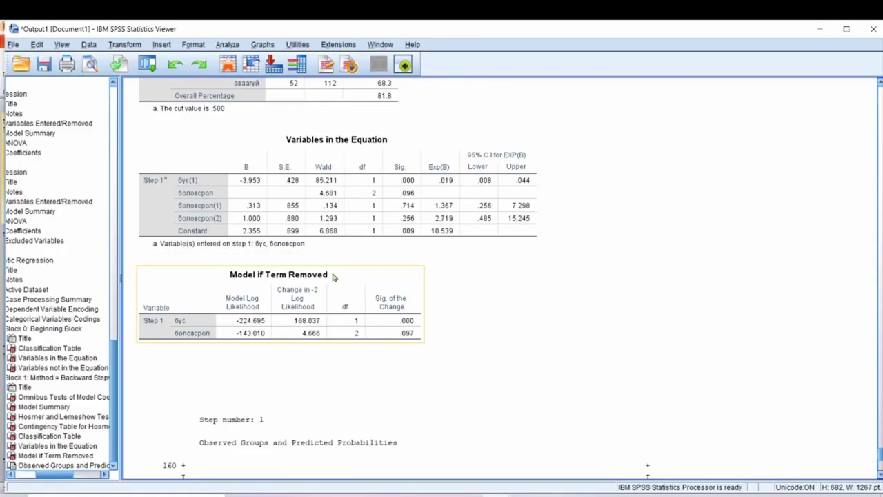
Step: Review the Observed Groups and Predicted Probabilities plot below the Model if Term Removed table, including its cut value and symbol legend
{"action": "scroll", "coordinate": [338, 286], "scroll_direction": "down", "scroll_amount": 5}
{"action": "scroll", "coordinate": [342, 302], "scroll_direction": "down", "scroll_amount": 2}
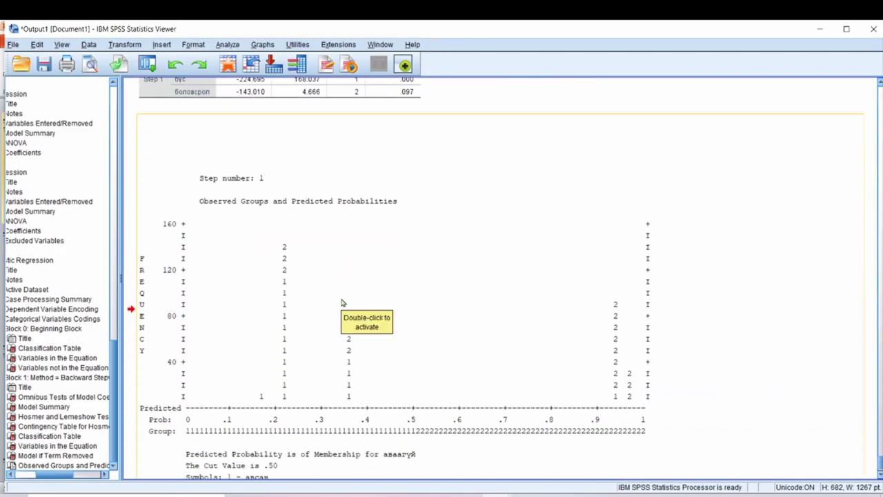
{"action": "scroll", "coordinate": [341, 302], "scroll_direction": "down", "scroll_amount": 2}
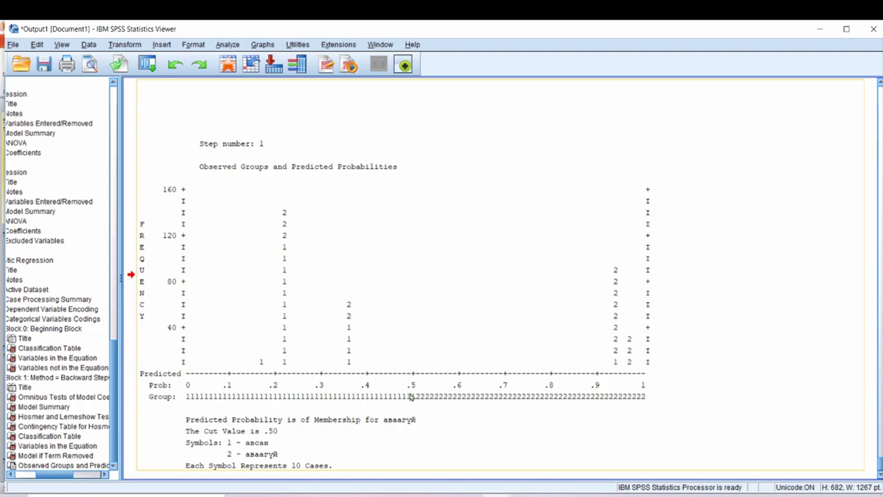
Step: Recheck the overall percentage in the Block 1 Classification Table and compare it with the predicted probabilities plot
{"action": "scroll", "coordinate": [420, 390], "scroll_direction": "up", "scroll_amount": 8}
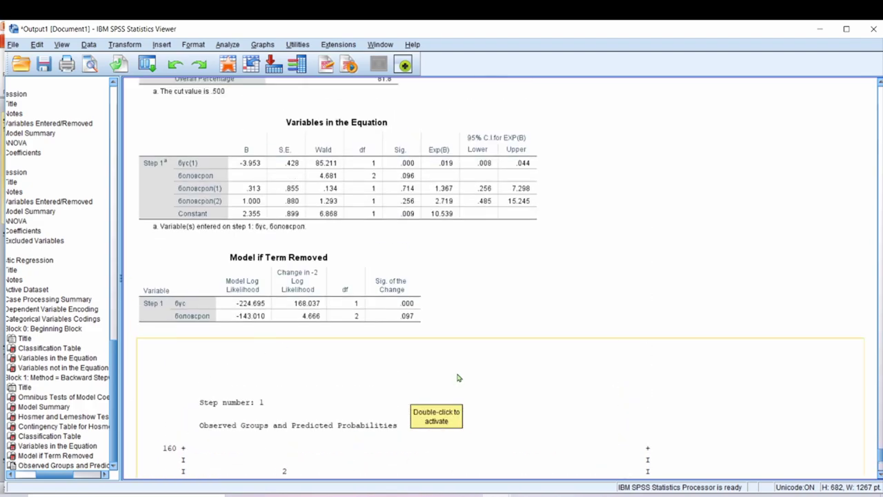
{"action": "scroll", "coordinate": [459, 379], "scroll_direction": "up", "scroll_amount": 9}
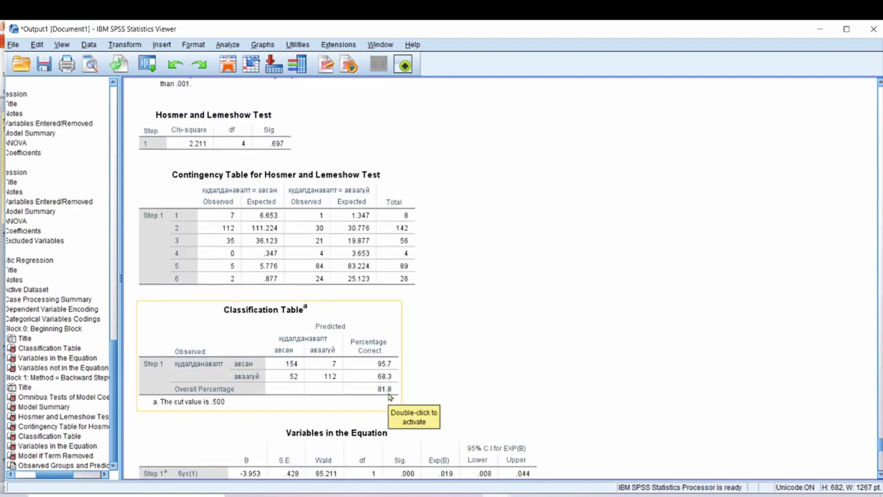
{"action": "scroll", "coordinate": [388, 397], "scroll_direction": "down", "scroll_amount": 10}
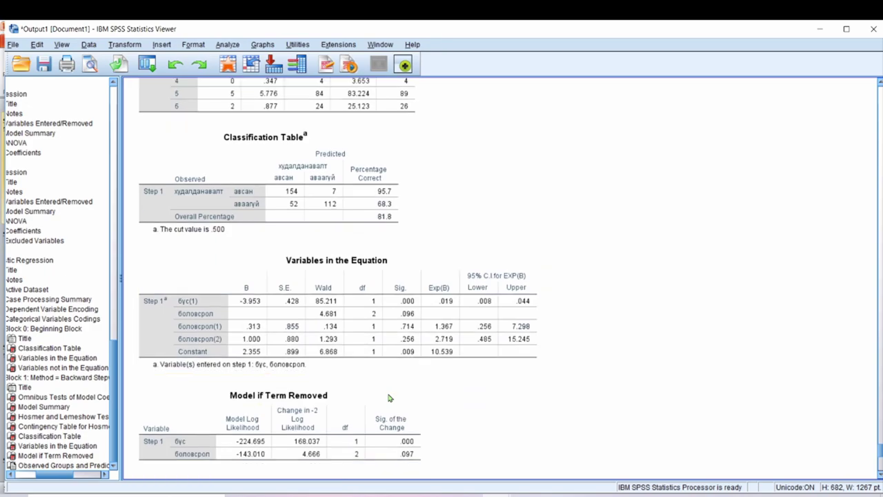
{"action": "scroll", "coordinate": [396, 405], "scroll_direction": "down", "scroll_amount": 4}
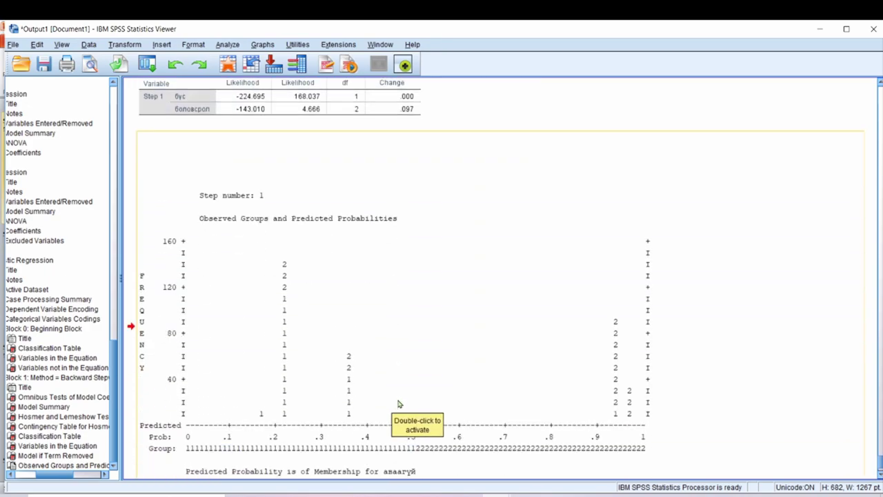
{"action": "scroll", "coordinate": [399, 402], "scroll_direction": "down", "scroll_amount": 1}
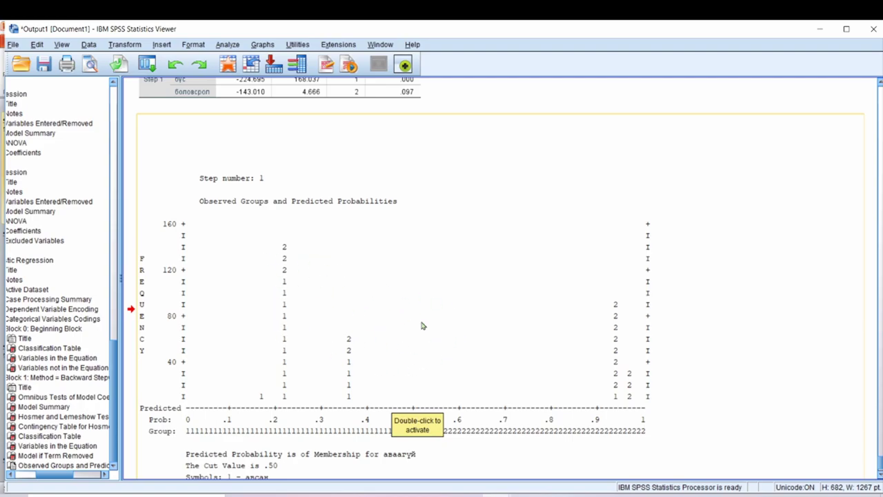
{"action": "scroll", "coordinate": [462, 392], "scroll_direction": "down", "scroll_amount": 1}
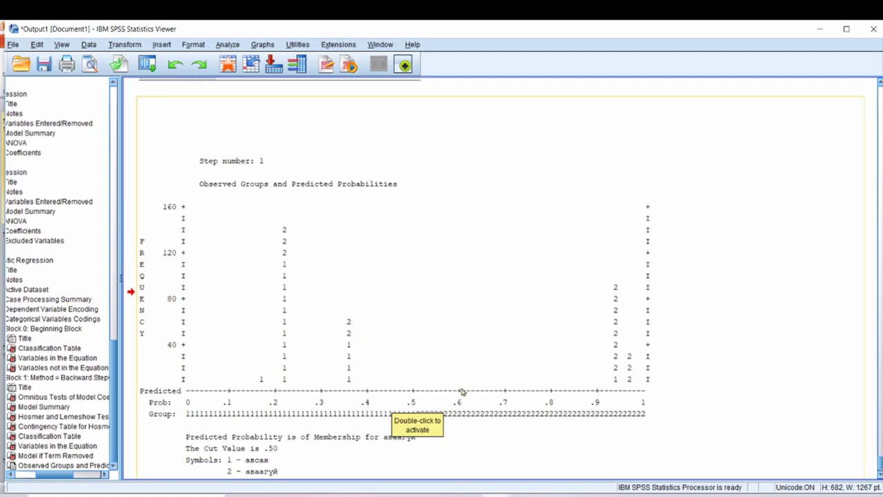